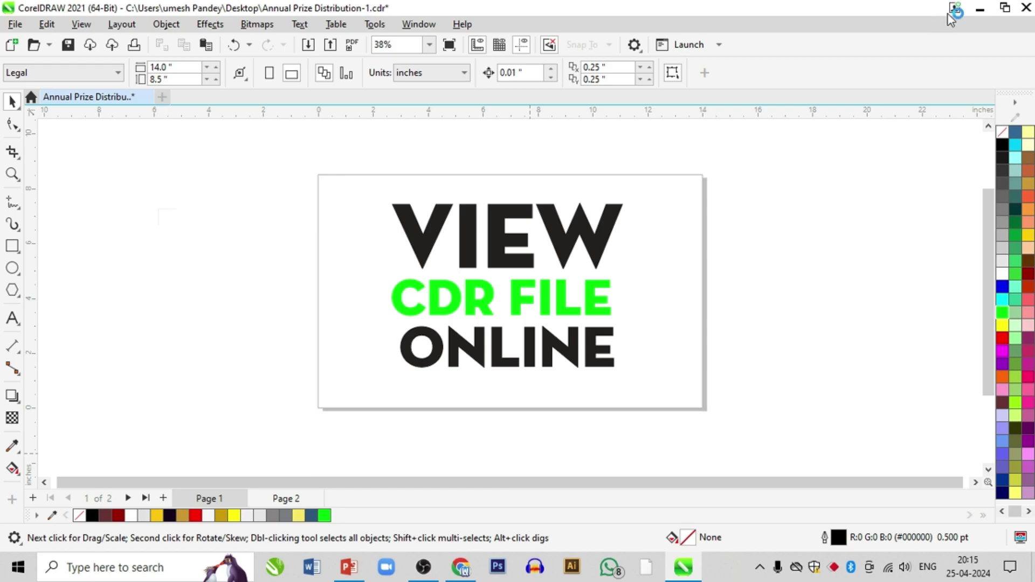
Bring up the page options for the VIEW CDR FILE ONLINE title page.
{"action": "right_click", "coordinate": [210, 499]}
Delete the title page, zoom to the Annual Prize design, save the file, and show the desktop.
{"action": "left_click", "coordinate": [241, 466]}
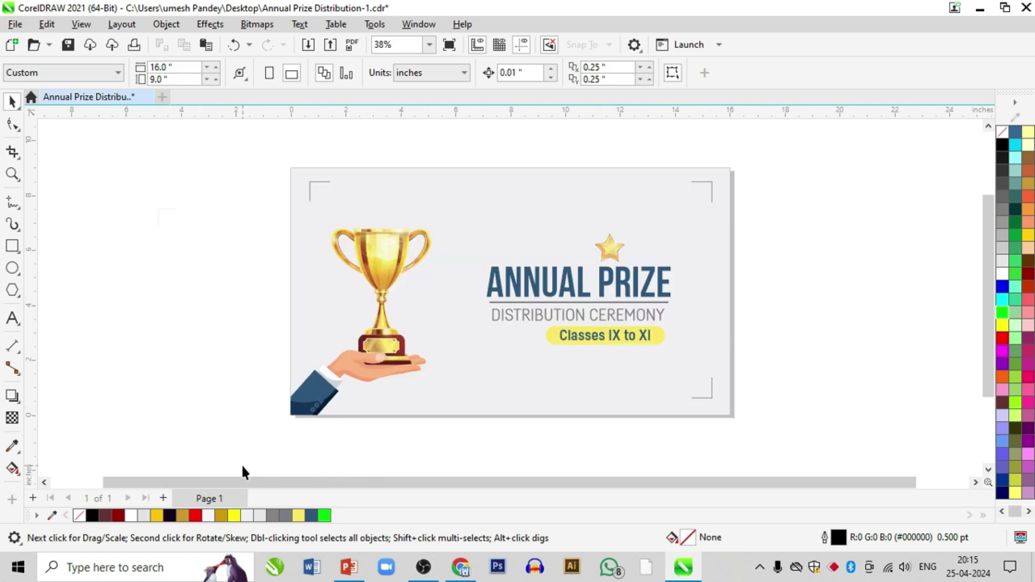
{"action": "left_click", "coordinate": [13, 173]}
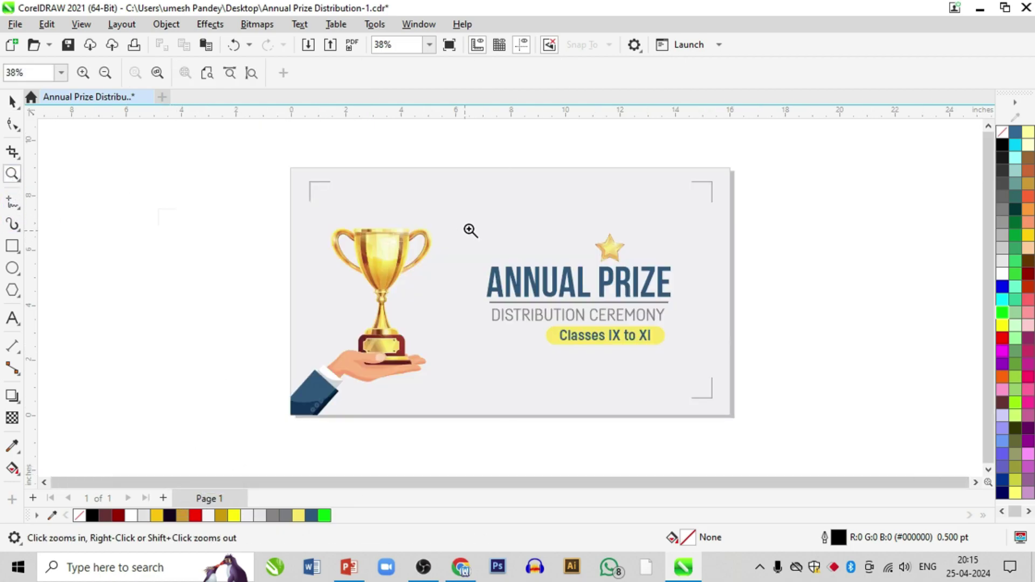
{"action": "right_click", "coordinate": [469, 229]}
{"action": "left_click_drag", "start_coordinate": [384, 228], "coordinate": [684, 367]}
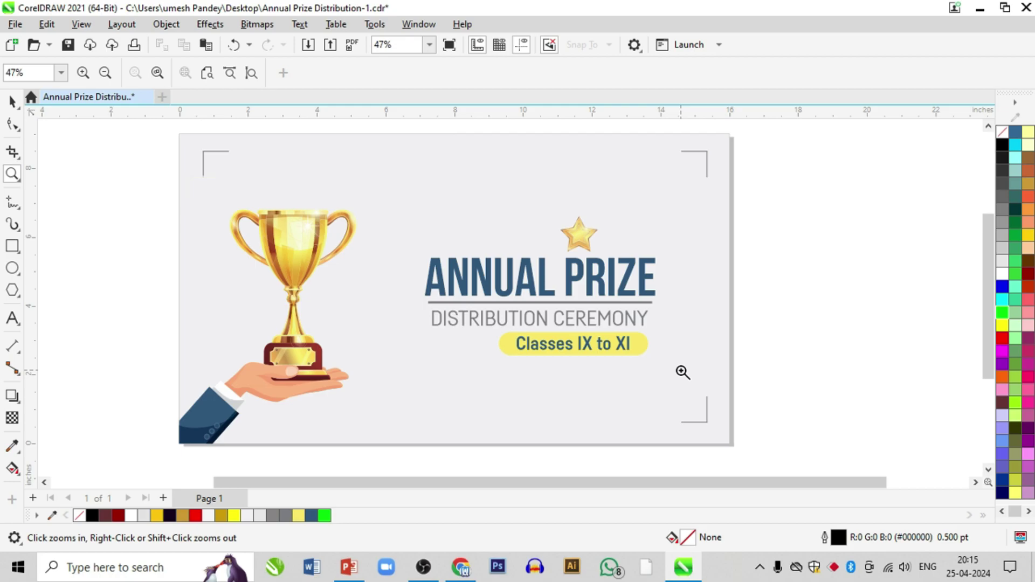
{"action": "left_click", "coordinate": [68, 44]}
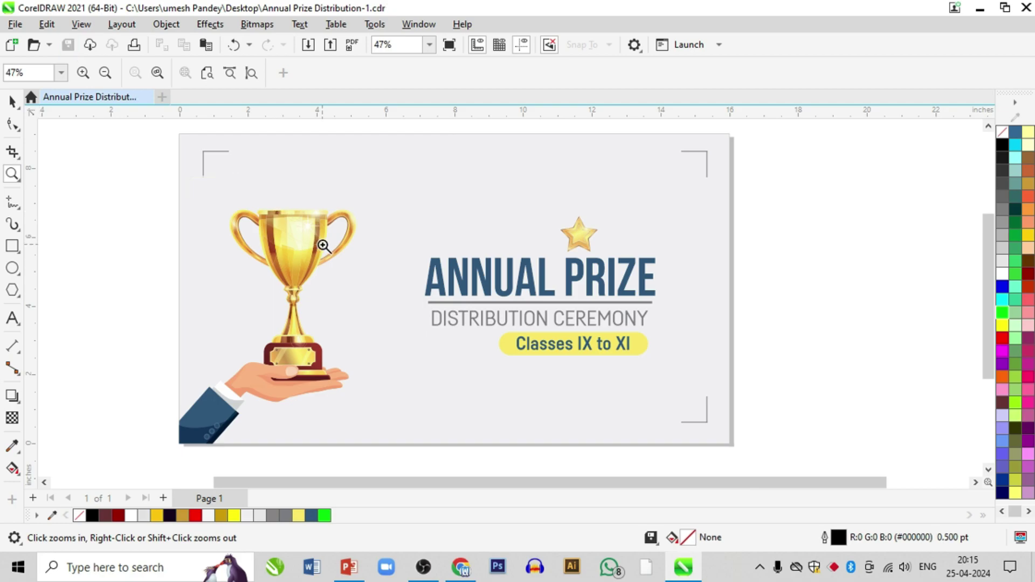
{"action": "key", "text": "super+d"}
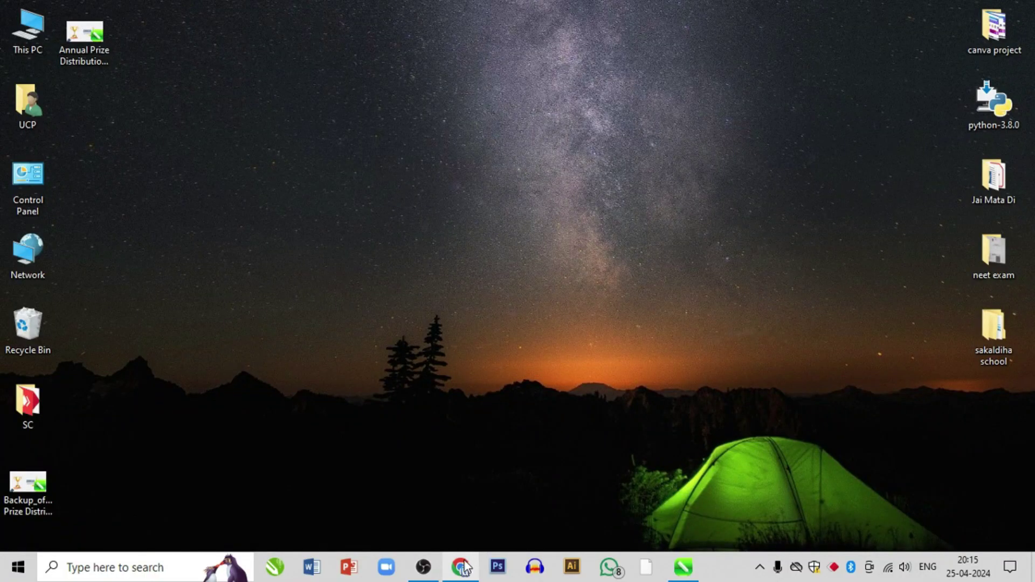
In Chrome, search Google for 'view cdr file online'.
{"action": "left_click", "coordinate": [461, 567]}
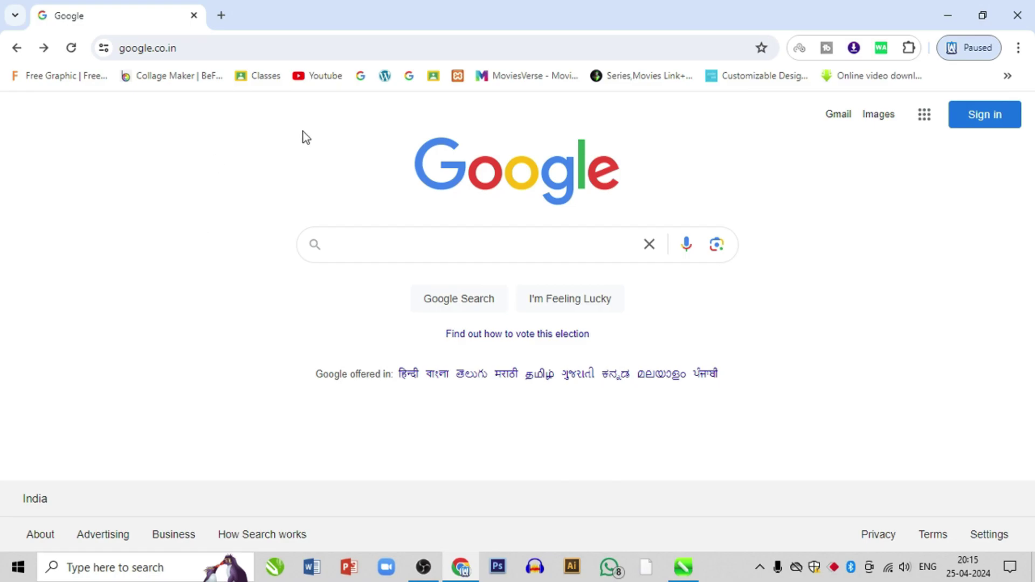
{"action": "left_click", "coordinate": [419, 249]}
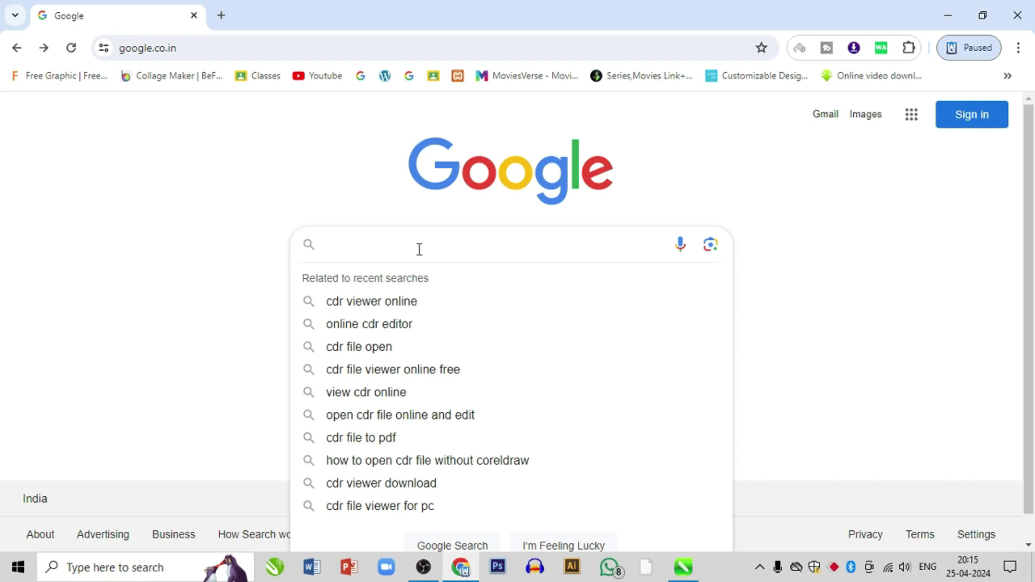
{"action": "type", "text": "vie"}
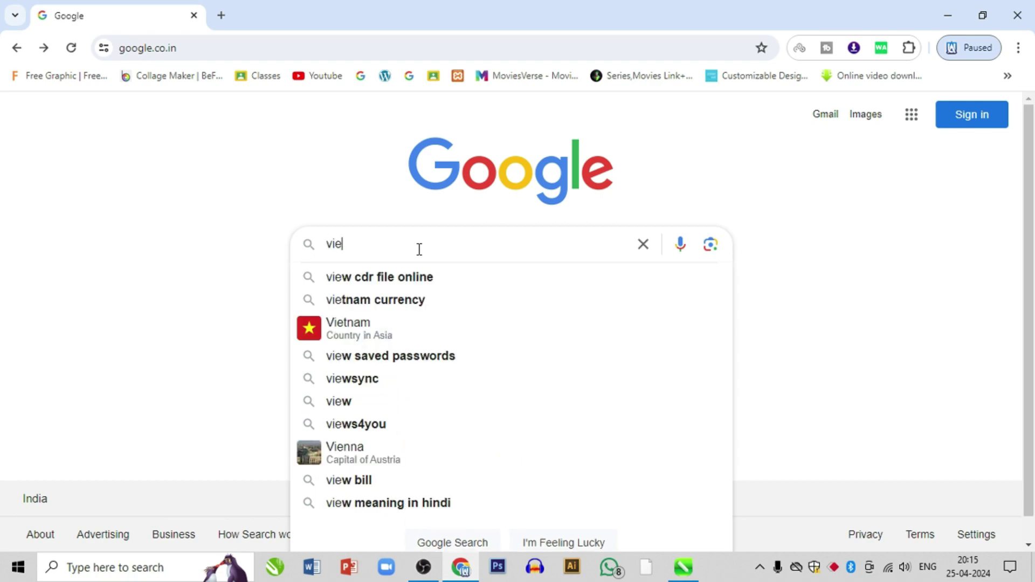
{"action": "type", "text": "w cdr"}
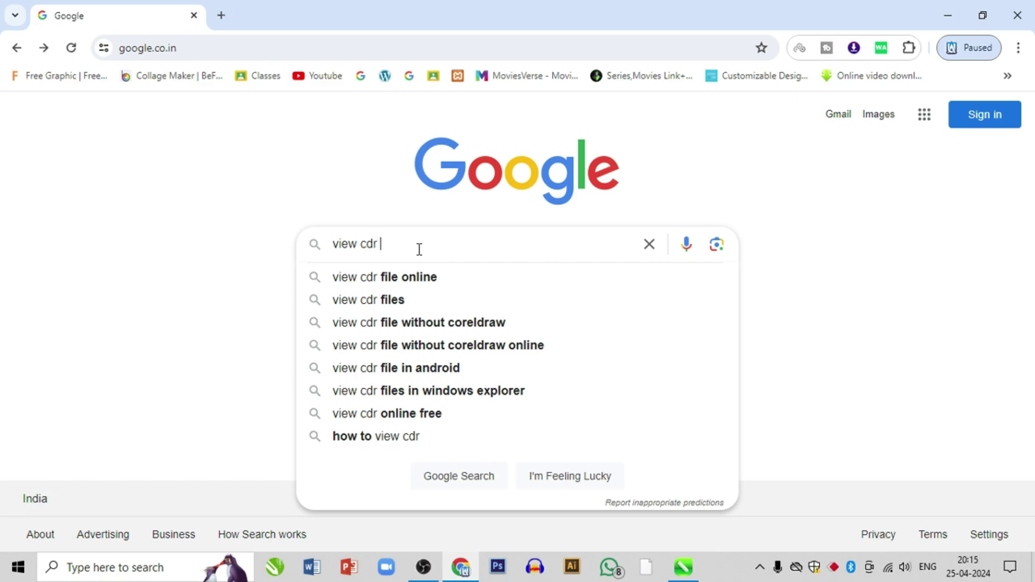
{"action": "left_click", "coordinate": [426, 283]}
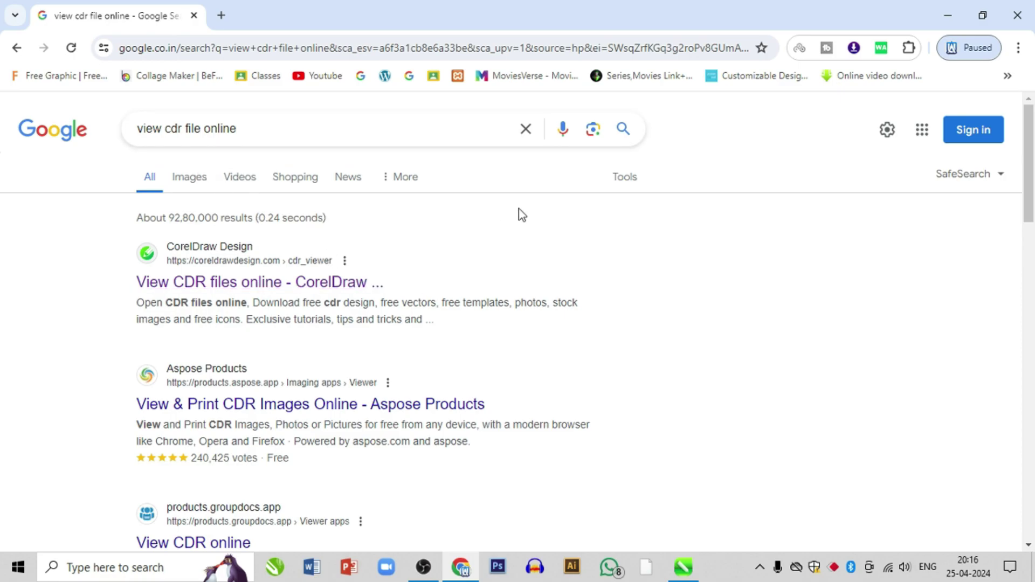
Open the CorelDraw Design CDR viewer result in a new tab and scroll to its upload form.
{"action": "scroll", "coordinate": [296, 277], "scroll_direction": "down", "scroll_amount": 3}
{"action": "scroll", "coordinate": [296, 279], "scroll_direction": "up", "scroll_amount": 2}
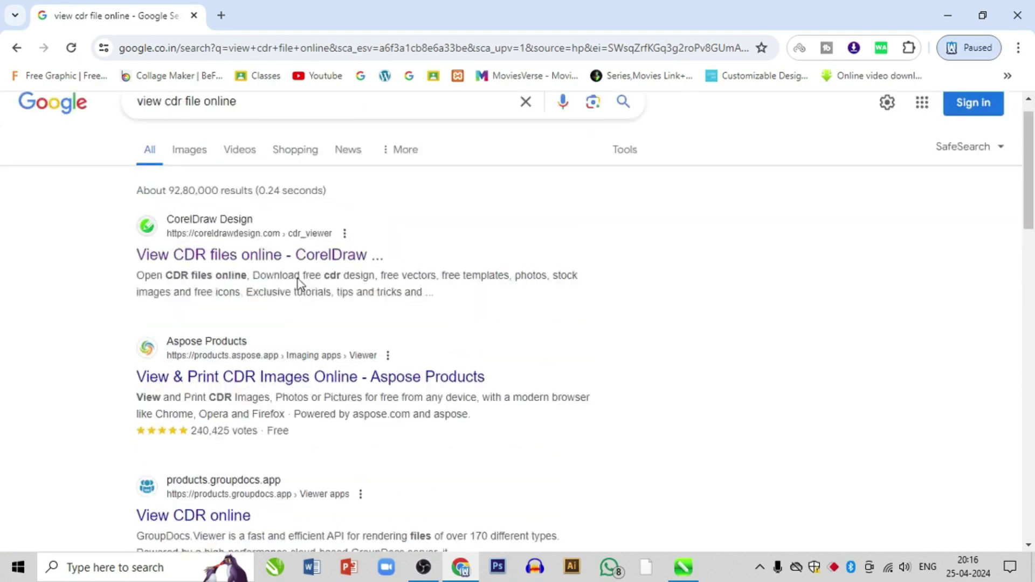
{"action": "scroll", "coordinate": [302, 273], "scroll_direction": "up", "scroll_amount": 1}
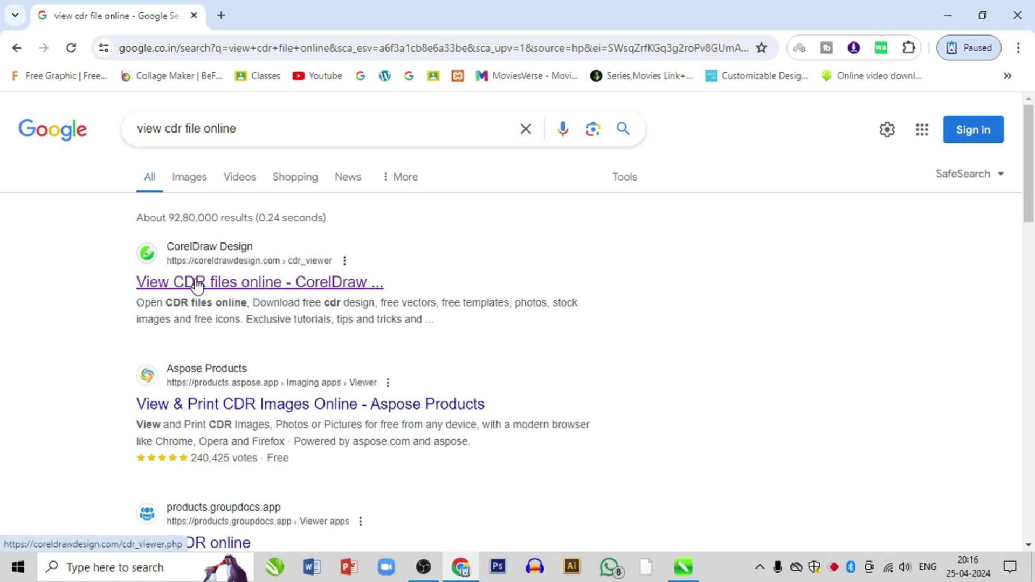
{"action": "right_click", "coordinate": [262, 287]}
{"action": "left_click", "coordinate": [294, 298]}
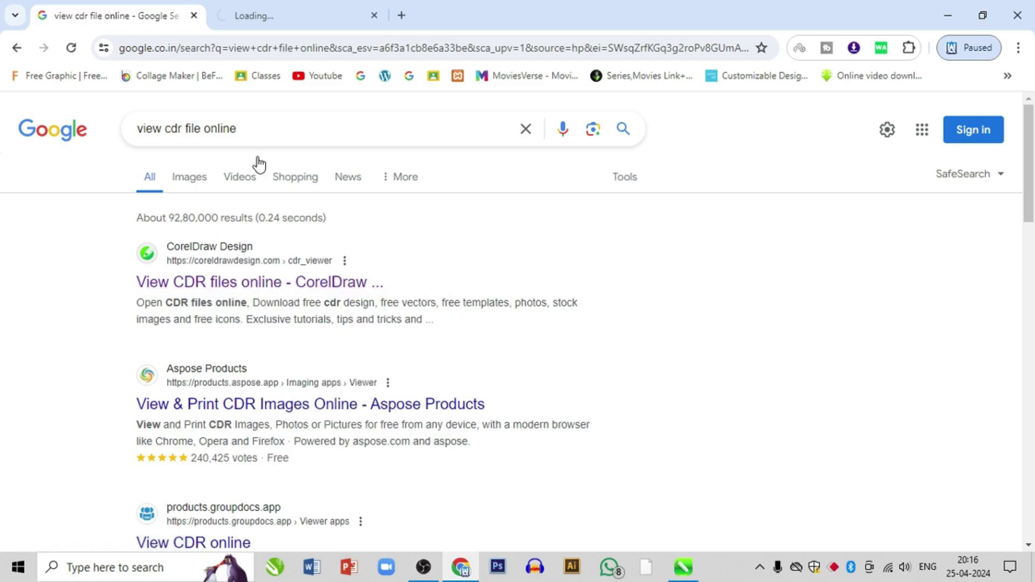
{"action": "left_click", "coordinate": [266, 22]}
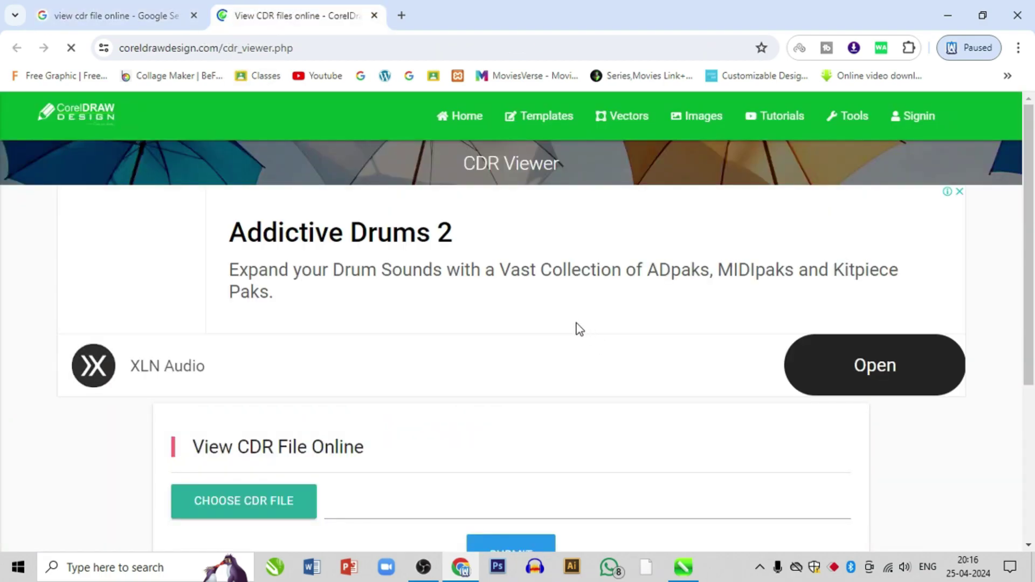
{"action": "scroll", "coordinate": [577, 329], "scroll_direction": "down", "scroll_amount": 3}
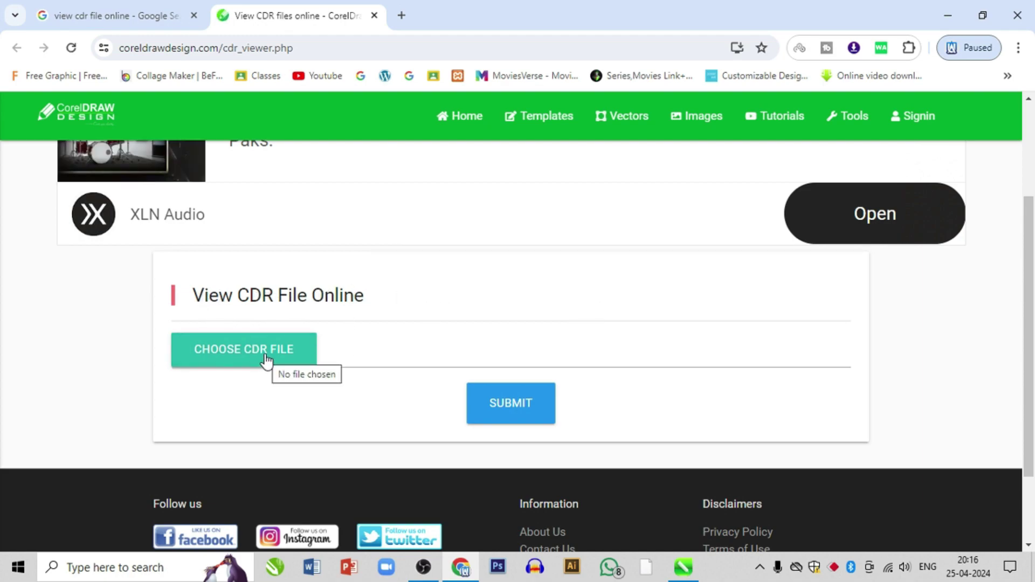
{"action": "scroll", "coordinate": [248, 308], "scroll_direction": "up", "scroll_amount": 3}
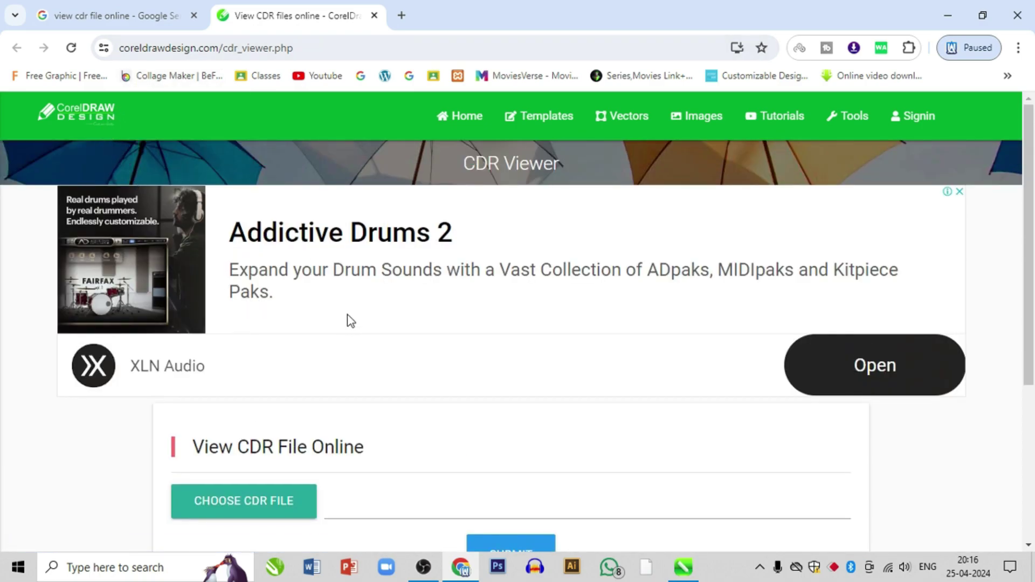
{"action": "scroll", "coordinate": [348, 319], "scroll_direction": "down", "scroll_amount": 3}
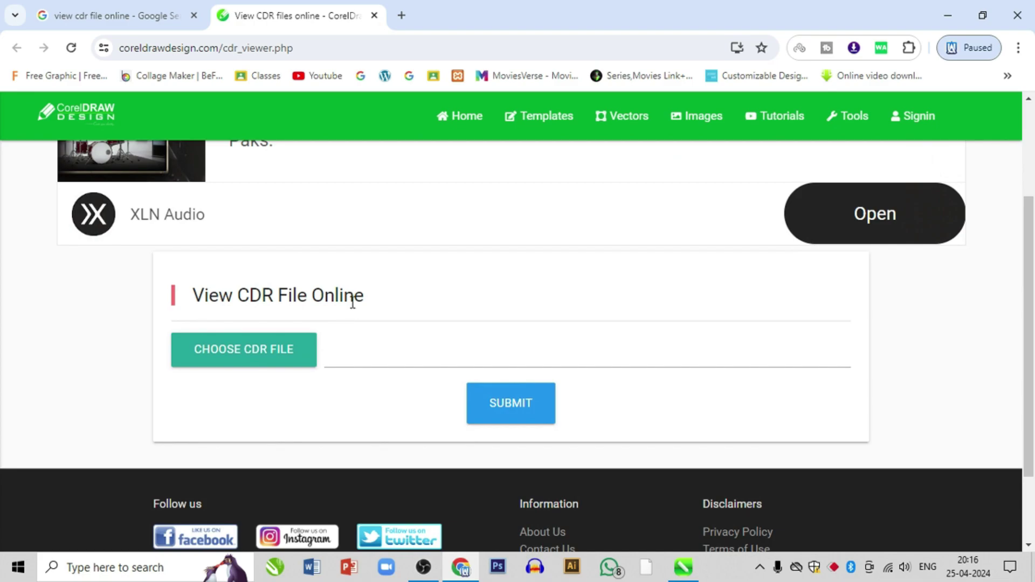
Upload Annual Prize Distribution-1.cdr to the CDR Viewer and submit it for rendering.
{"action": "left_click", "coordinate": [275, 358]}
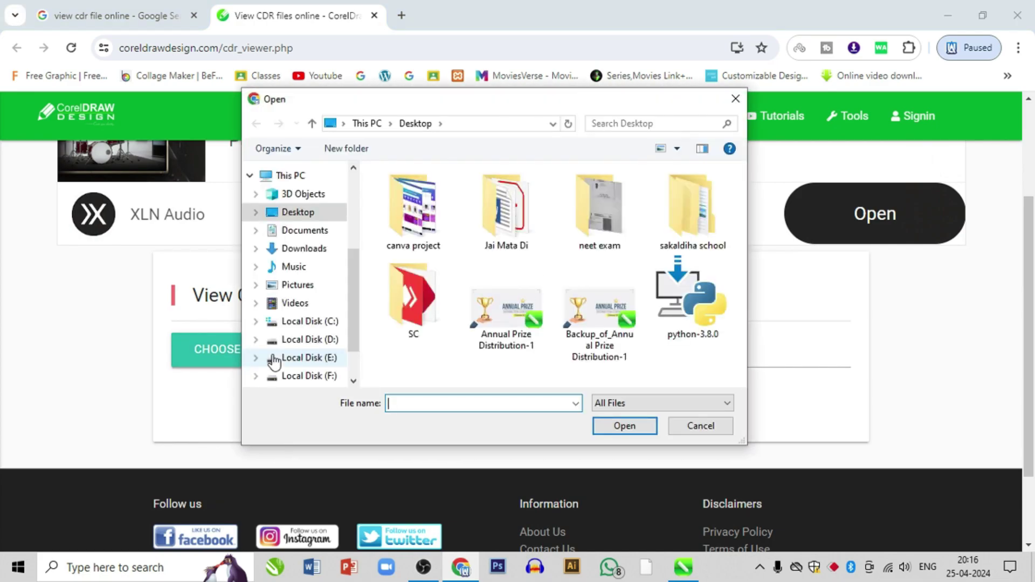
{"action": "left_click", "coordinate": [493, 324]}
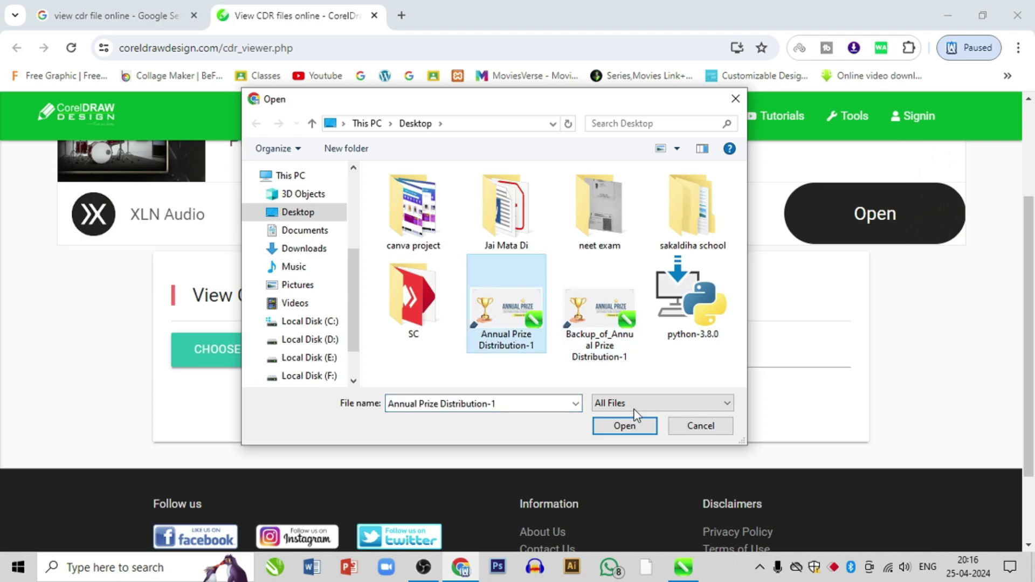
{"action": "left_click", "coordinate": [607, 426]}
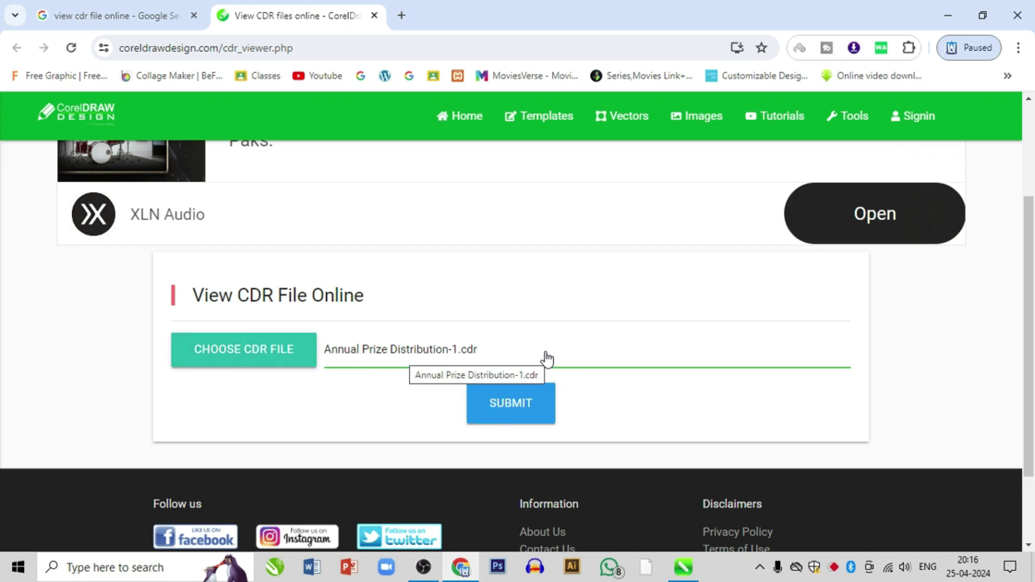
{"action": "left_click", "coordinate": [513, 406]}
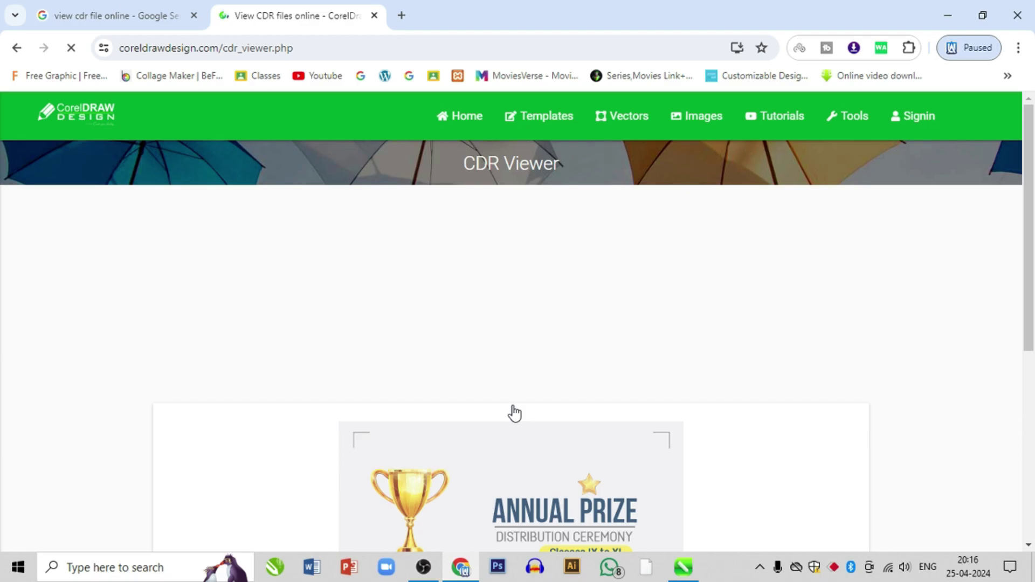
Download the rendered design as download.png to the desktop and minimize the browser.
{"action": "scroll", "coordinate": [515, 412], "scroll_direction": "down", "scroll_amount": 3}
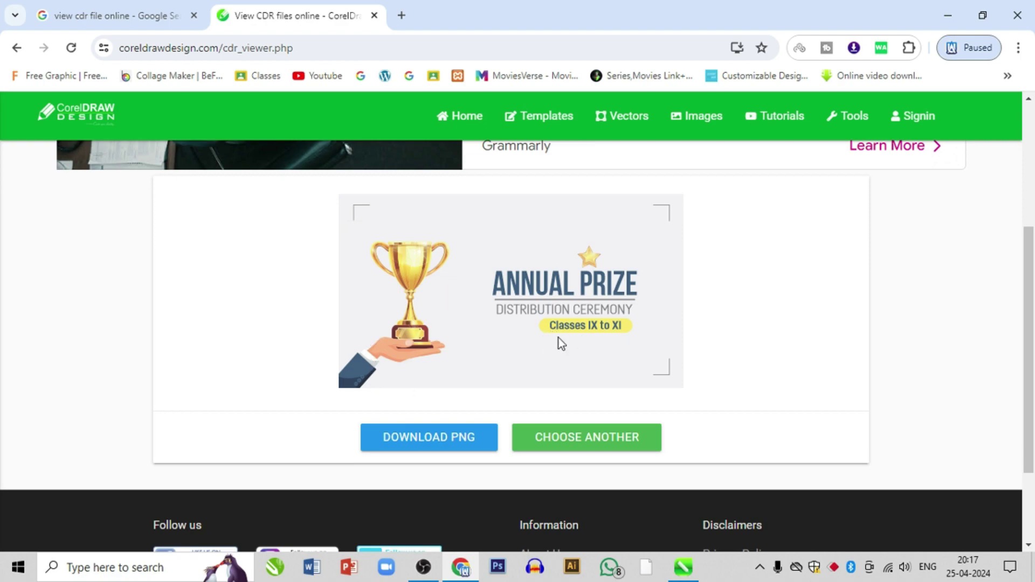
{"action": "left_click", "coordinate": [441, 435]}
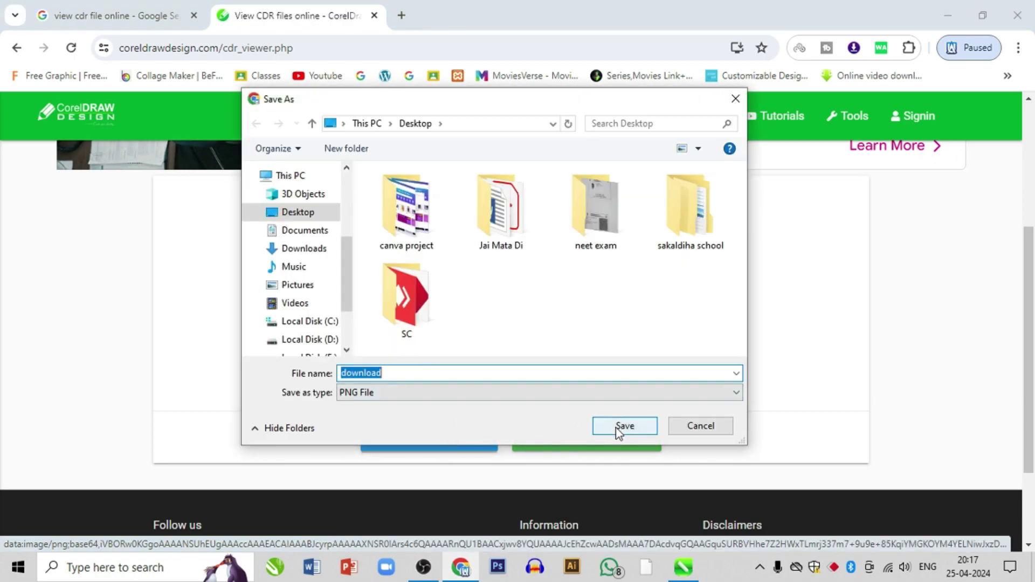
{"action": "left_click", "coordinate": [617, 428]}
{"action": "left_click", "coordinate": [953, 12]}
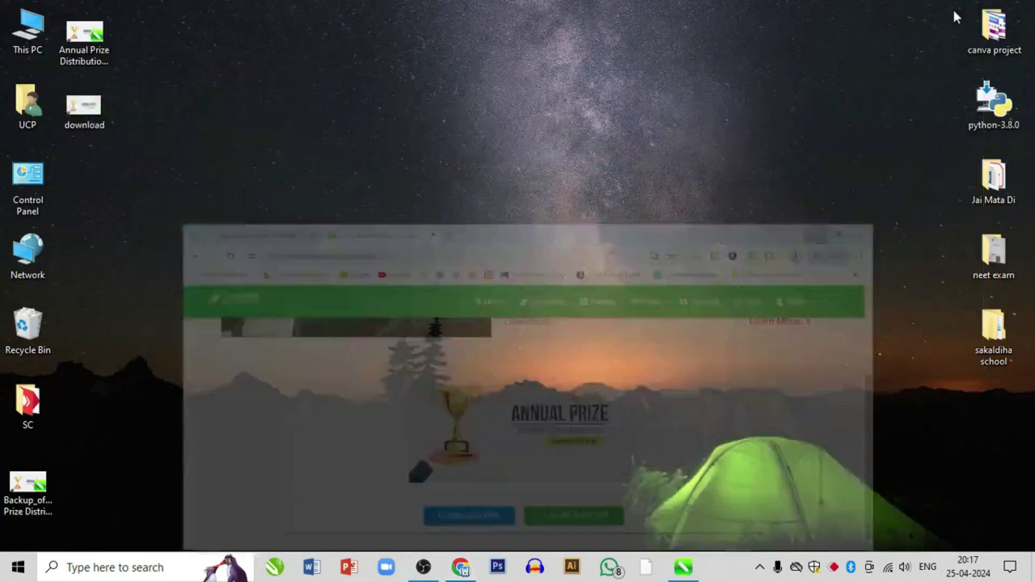
Open download.png in Photos, zoom in and out to check the design, then close it.
{"action": "double_click", "coordinate": [90, 112]}
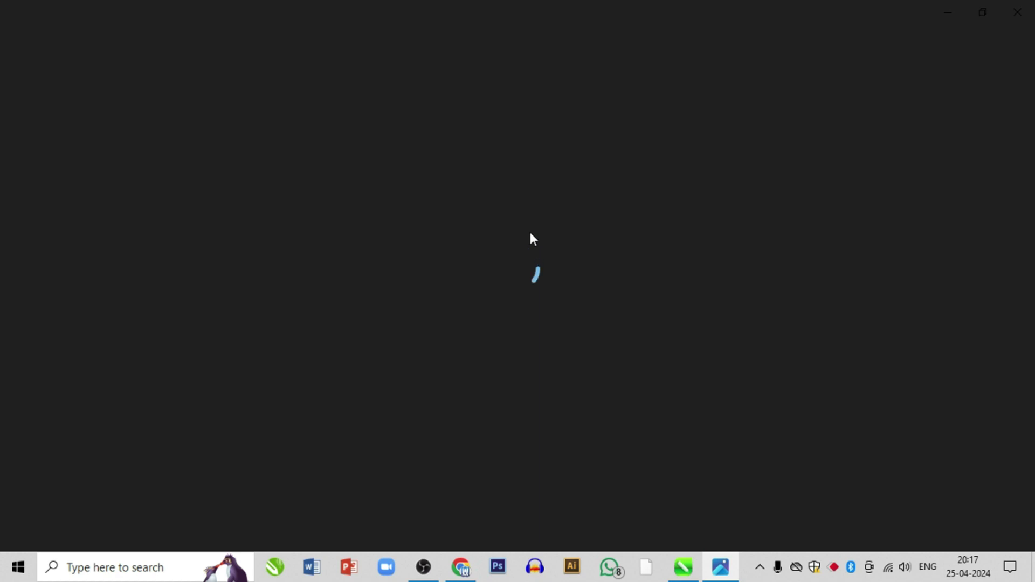
{"action": "scroll", "coordinate": [576, 295], "scroll_direction": "up", "scroll_amount": 2}
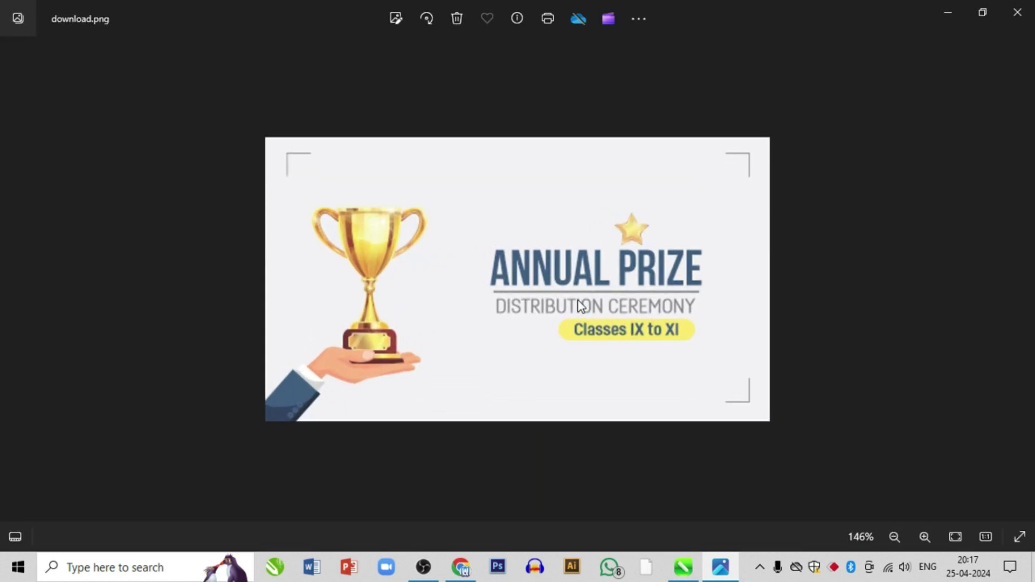
{"action": "scroll", "coordinate": [578, 305], "scroll_direction": "down", "scroll_amount": 2}
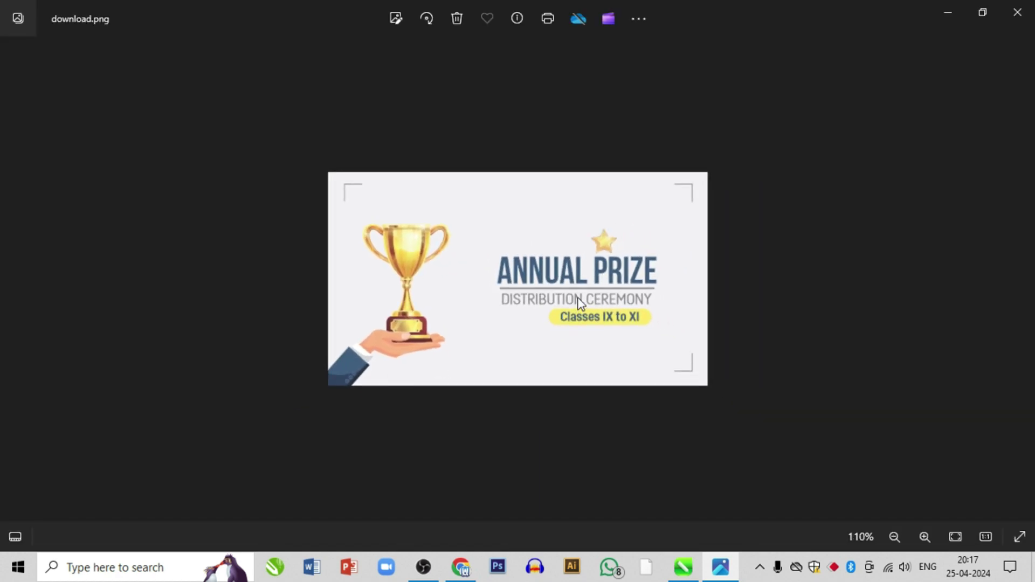
{"action": "left_click", "coordinate": [1018, 16]}
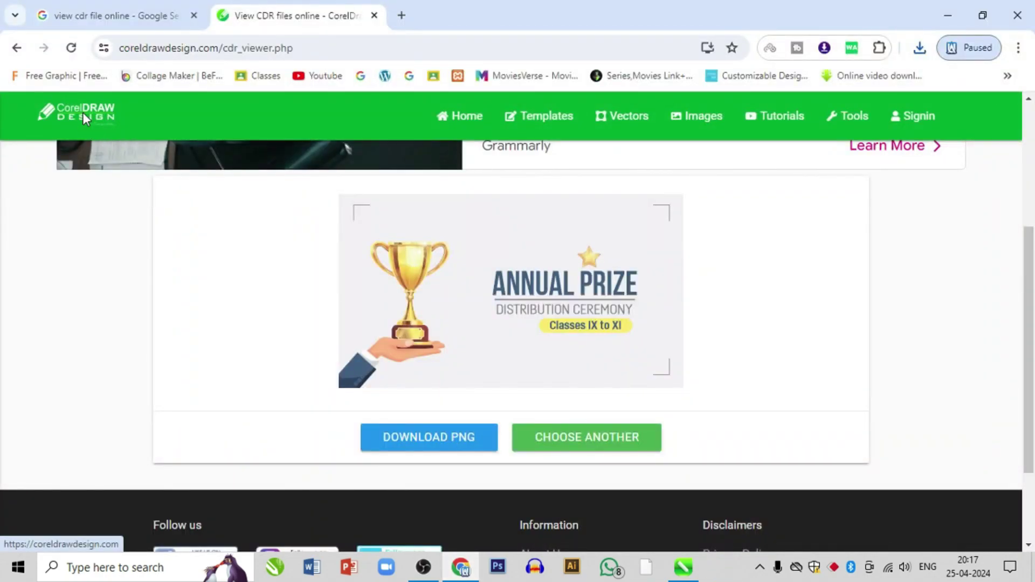
Return to the coreldrawdesign.com home page via the CorelDRAW Design logo.
{"action": "left_click", "coordinate": [83, 118]}
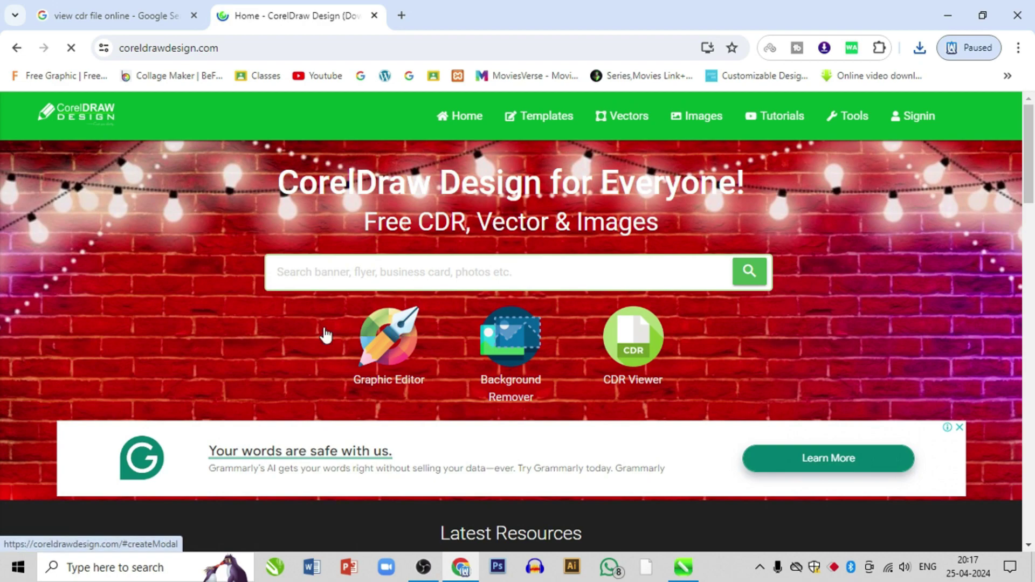